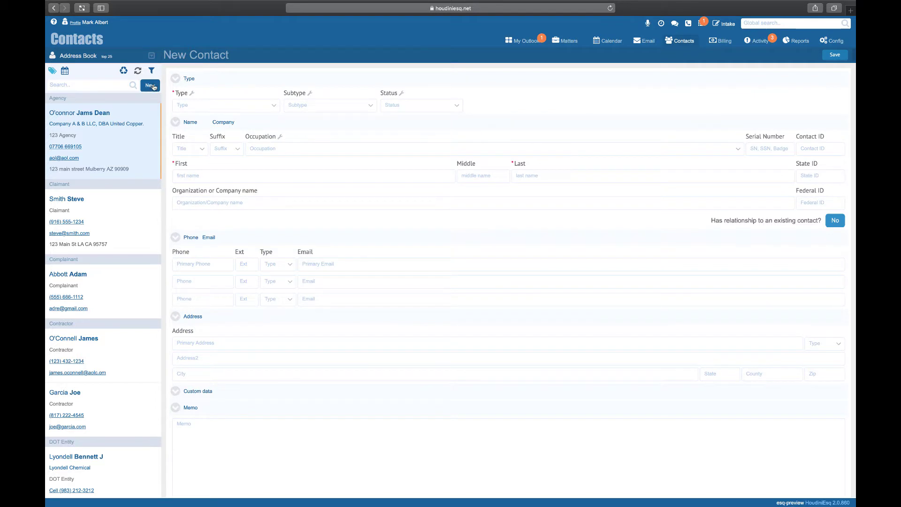
Step: Set the new contact's Type to Claimant and enter the person's first and last name
{"action": "left_click", "coordinate": [273, 106]}
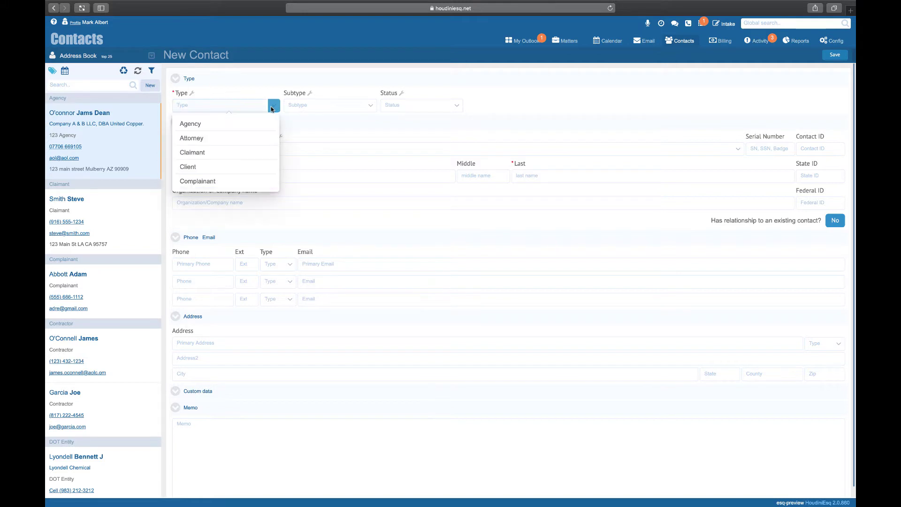
{"action": "left_click", "coordinate": [245, 155]}
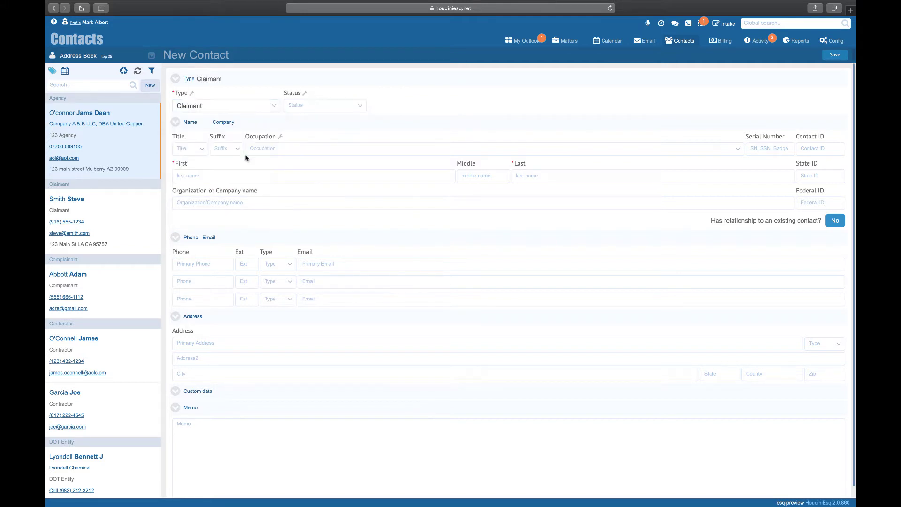
{"action": "left_click", "coordinate": [216, 175]}
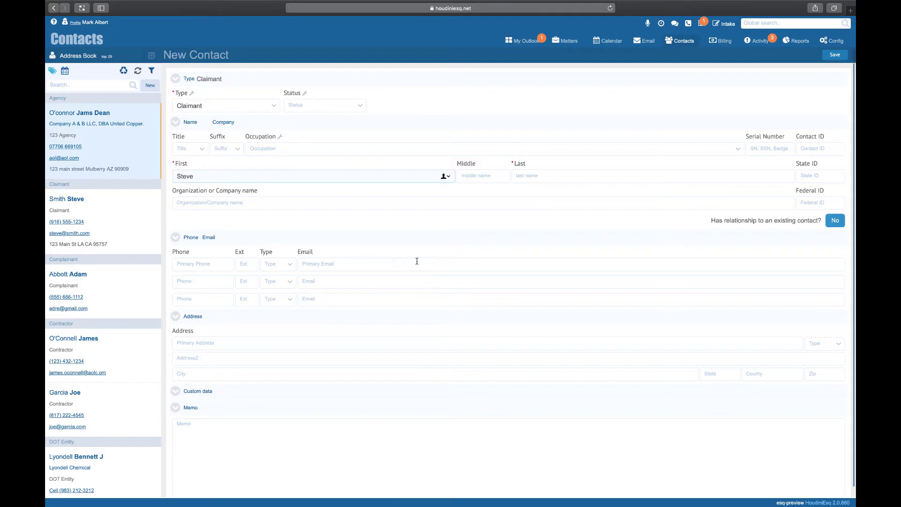
{"action": "left_click", "coordinate": [545, 176]}
{"action": "type", "text": "S"}
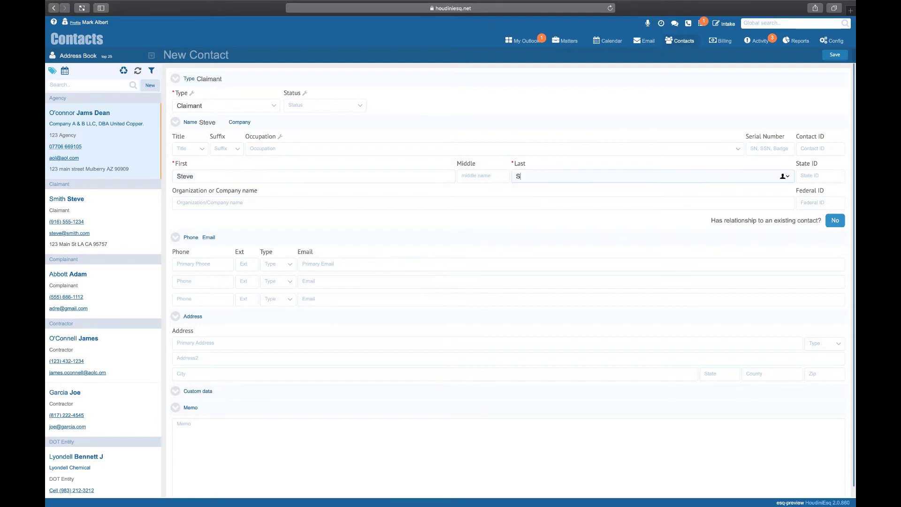
{"action": "type", "text": "mith"}
Step: Enter the contact's primary phone number and primary e-mail address
{"action": "left_click", "coordinate": [200, 264]}
{"action": "type", "text": "916"}
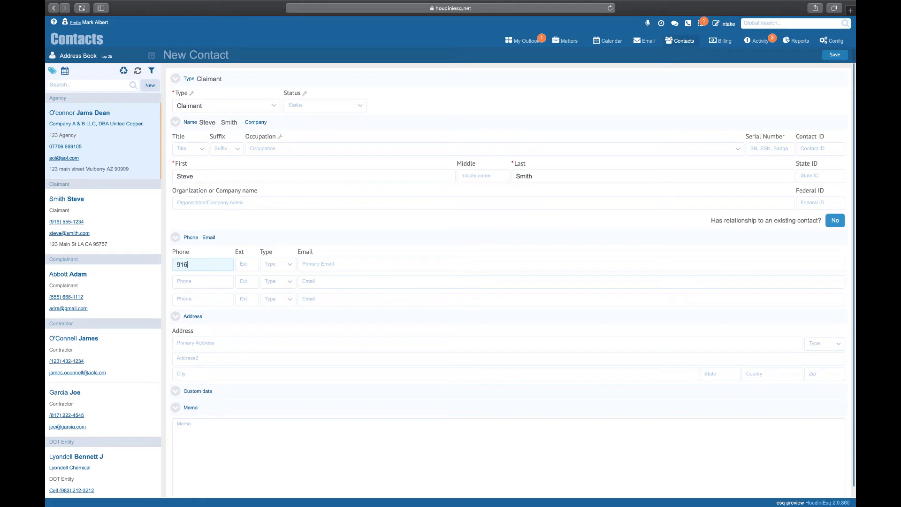
{"action": "type", "text": "5551234"}
{"action": "key", "text": "Tab"}
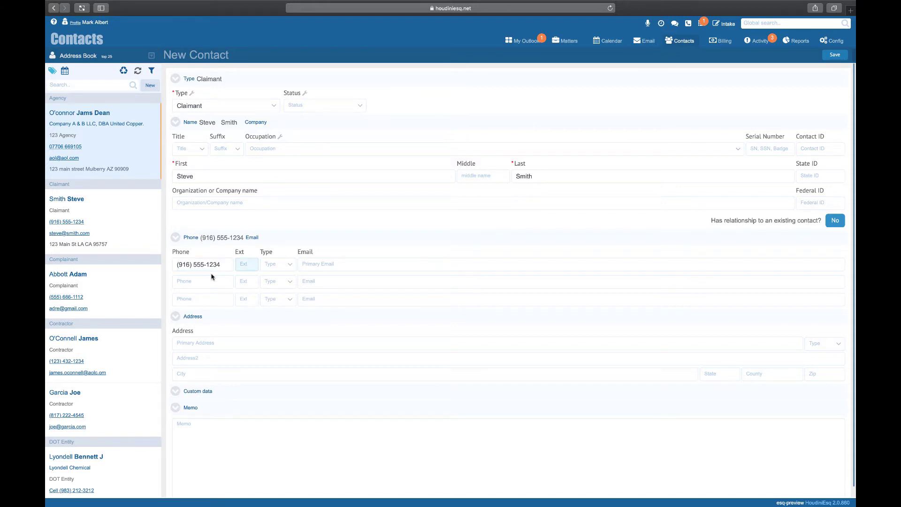
{"action": "left_click", "coordinate": [319, 266]}
{"action": "type", "text": "se"}
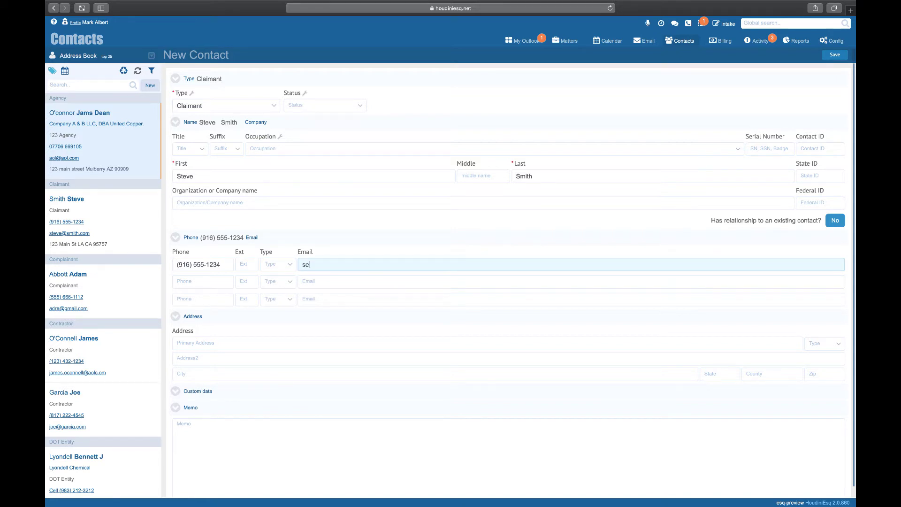
{"action": "key", "text": "BackSpace"}
Step: Fill in the contact's street address, city, state and ZIP code
{"action": "left_click", "coordinate": [211, 344]}
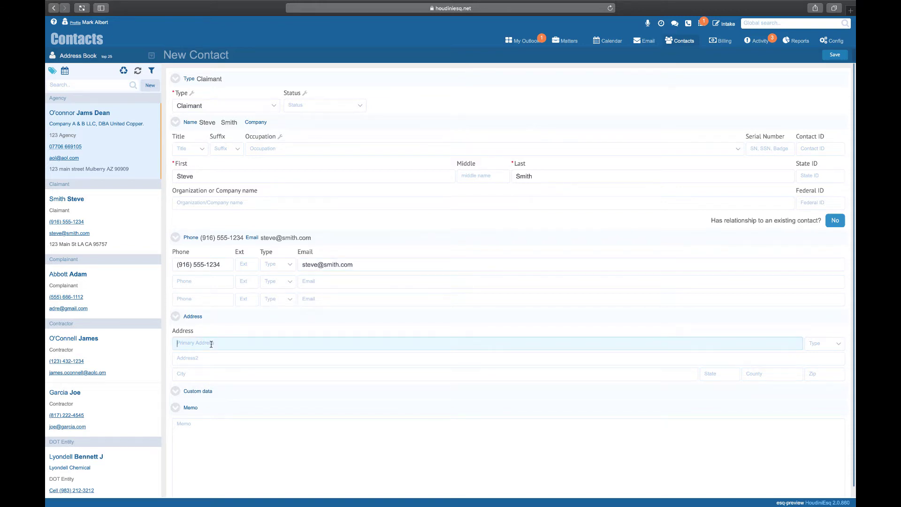
{"action": "type", "text": "123 Main St"}
{"action": "left_click", "coordinate": [186, 373]}
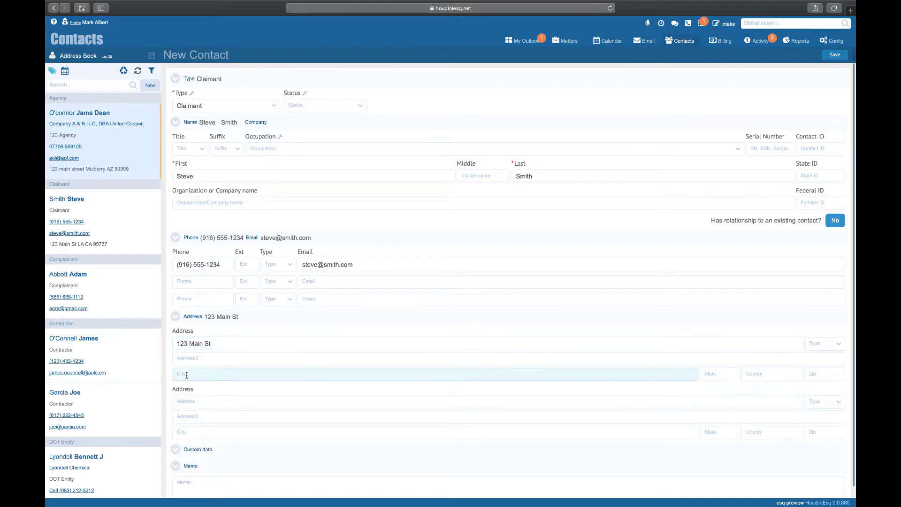
{"action": "type", "text": "Sacramento"}
{"action": "left_click", "coordinate": [707, 374]}
{"action": "type", "text": "CA"}
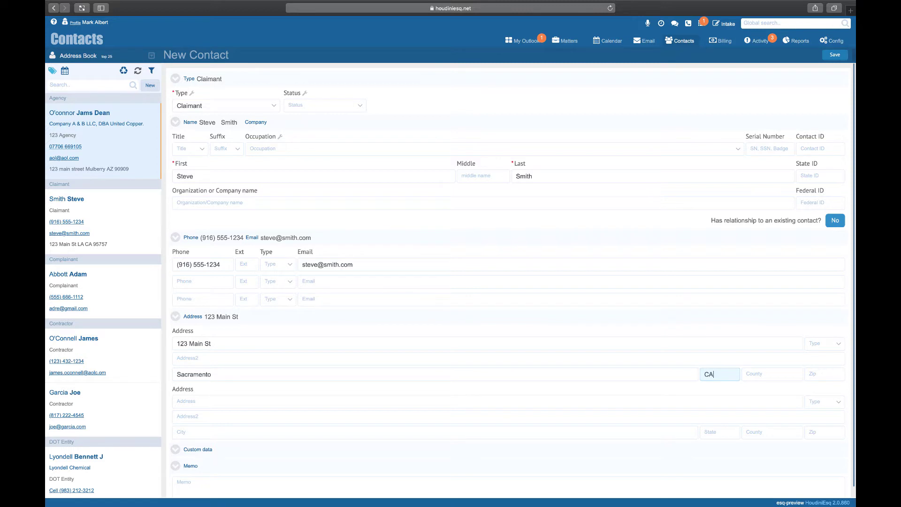
{"action": "key", "text": "Tab"}
{"action": "key", "text": "Tab"}
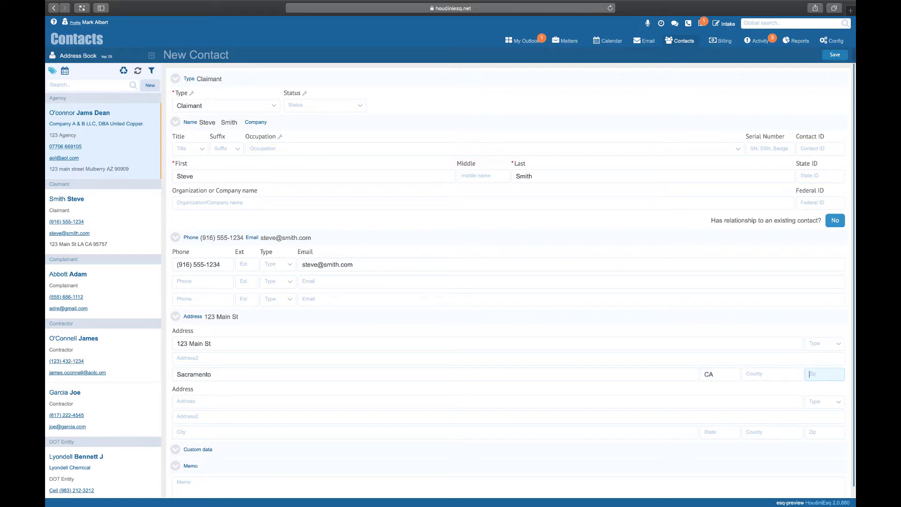
{"action": "type", "text": "95757"}
{"action": "key", "text": "Tab"}
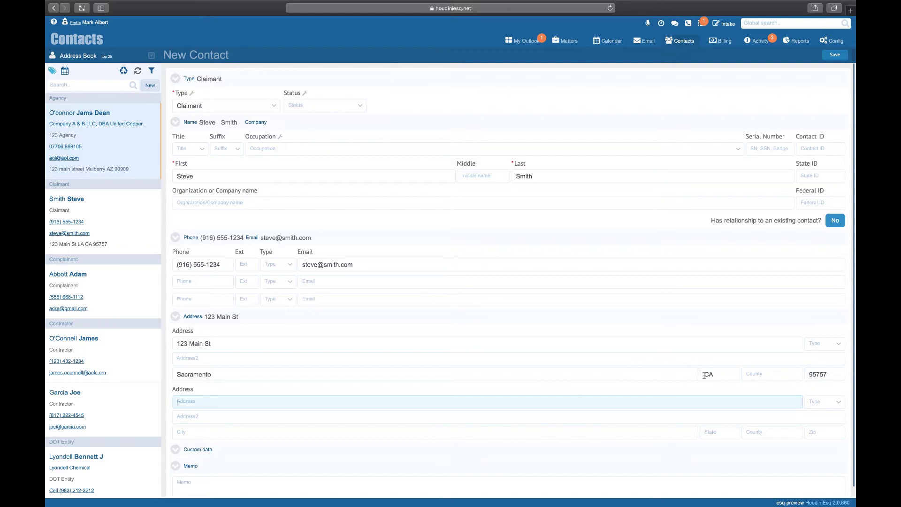
{"action": "left_click", "coordinate": [839, 342]}
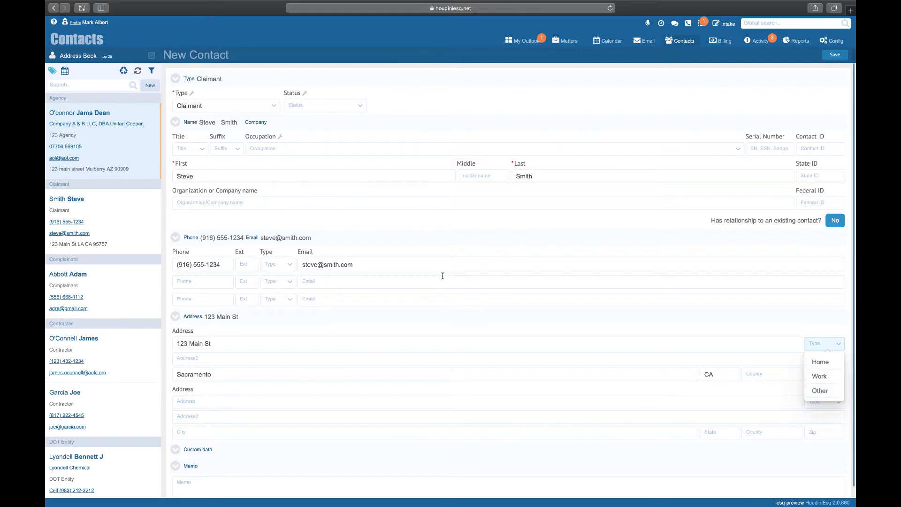
{"action": "left_click", "coordinate": [286, 264]}
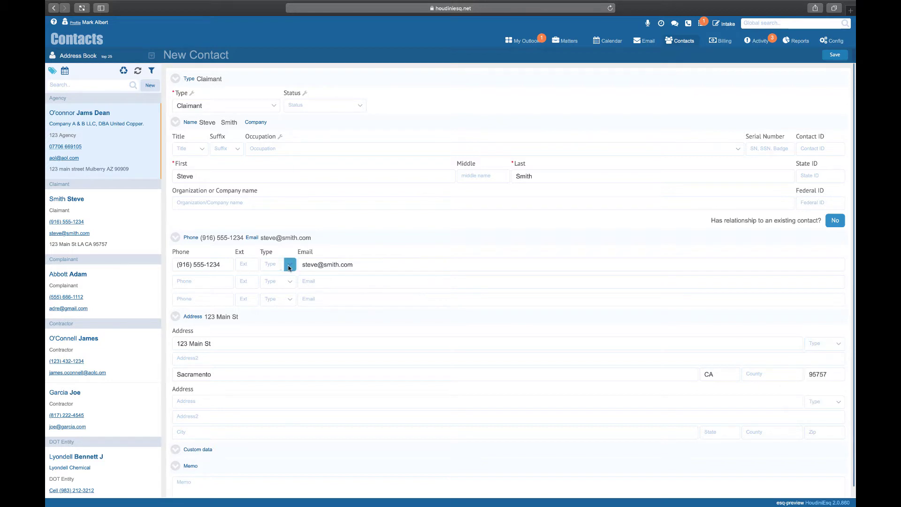
{"action": "left_click", "coordinate": [285, 265]}
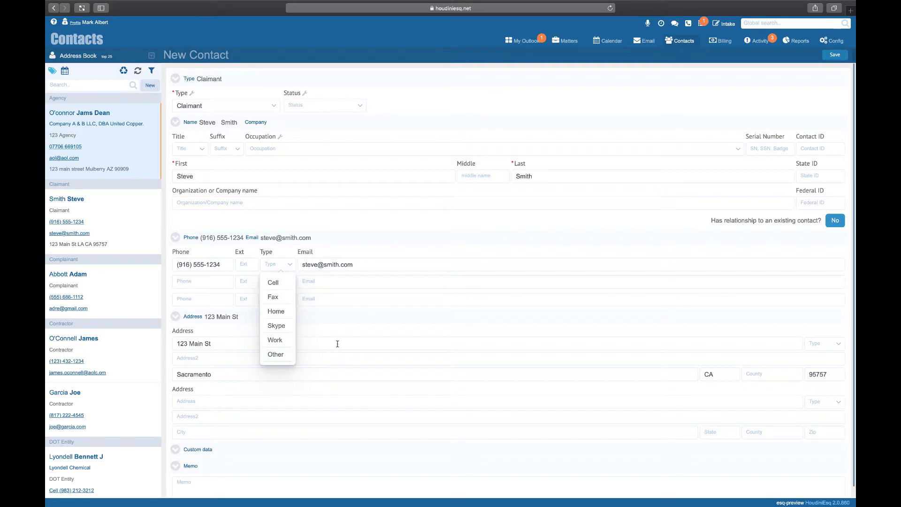
{"action": "left_click", "coordinate": [374, 334]}
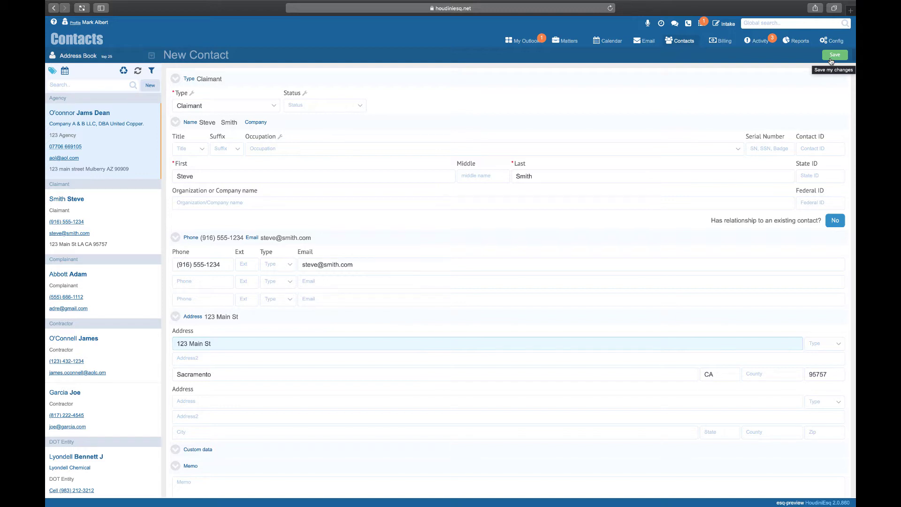
Step: Save the Claimant contact, choosing Create despite the duplicate-record warning
{"action": "left_click", "coordinate": [834, 55]}
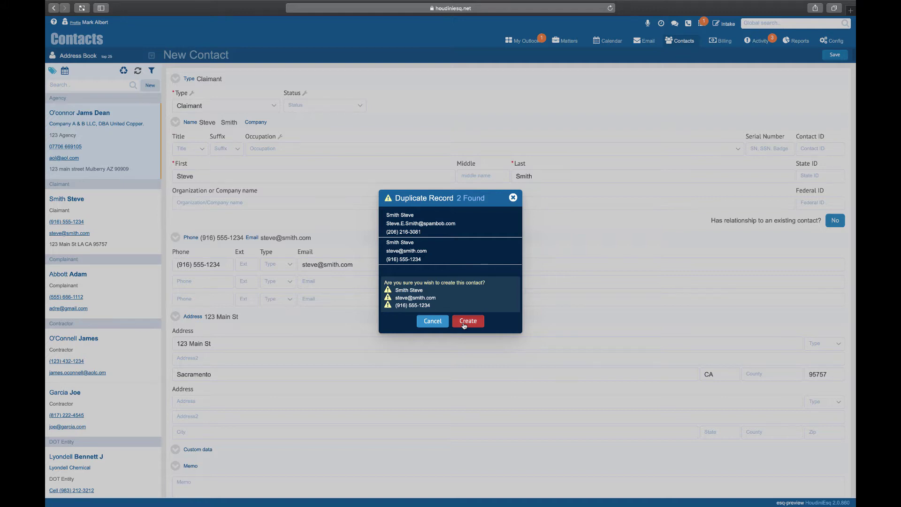
{"action": "left_click", "coordinate": [463, 323]}
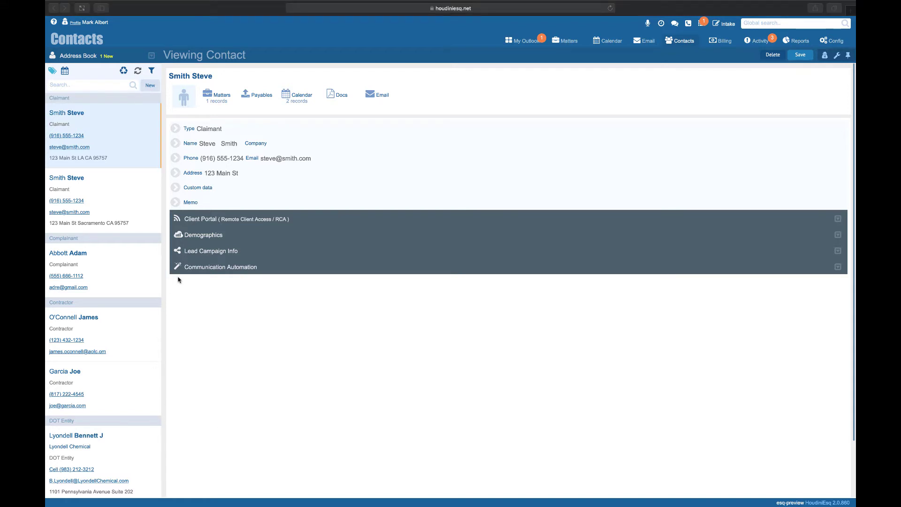
{"action": "left_click", "coordinate": [94, 85]}
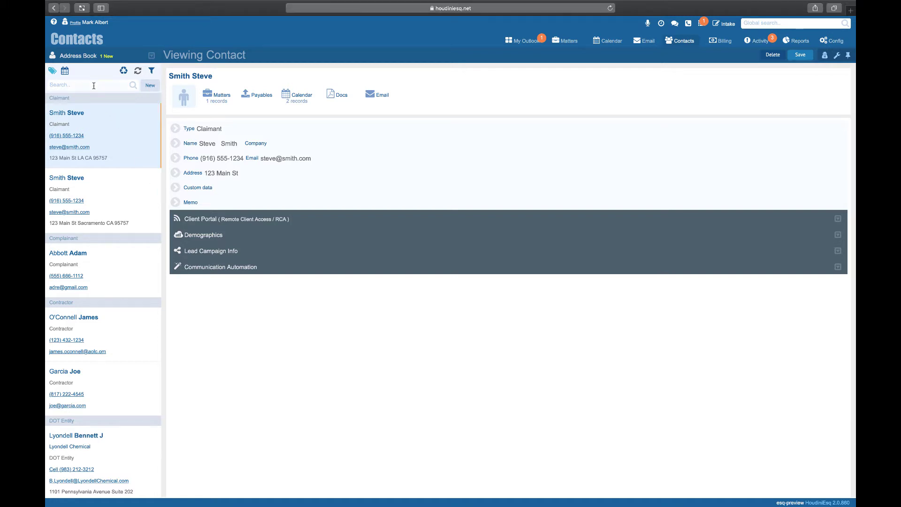
{"action": "type", "text": "wilcox"}
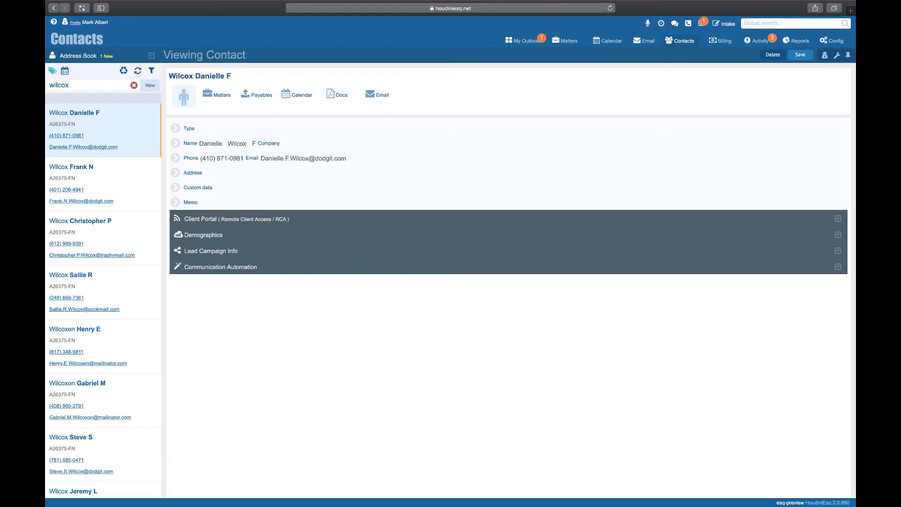
{"action": "double_click", "coordinate": [79, 85]}
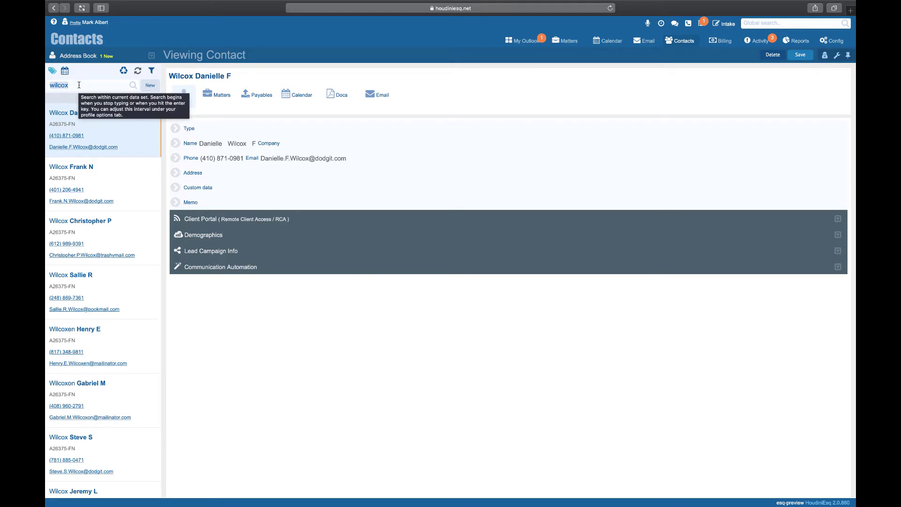
{"action": "type", "text": "224"}
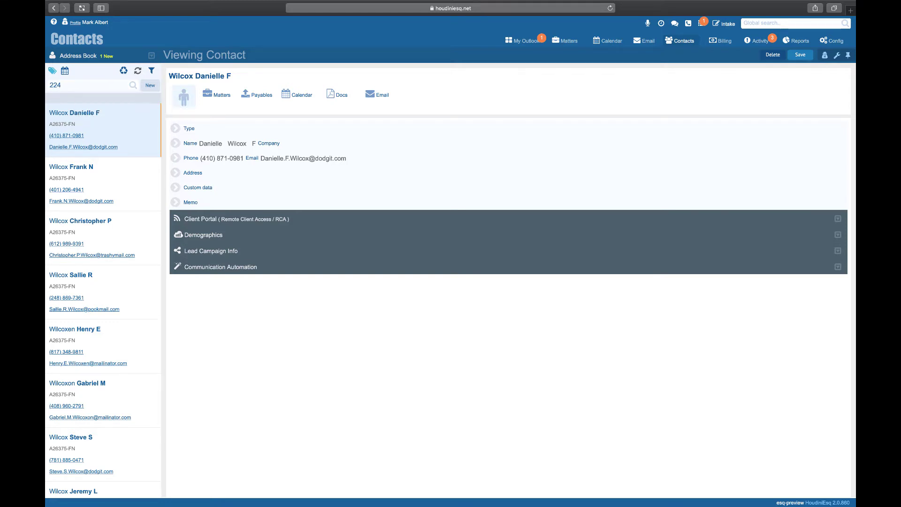
{"action": "key", "text": "Return"}
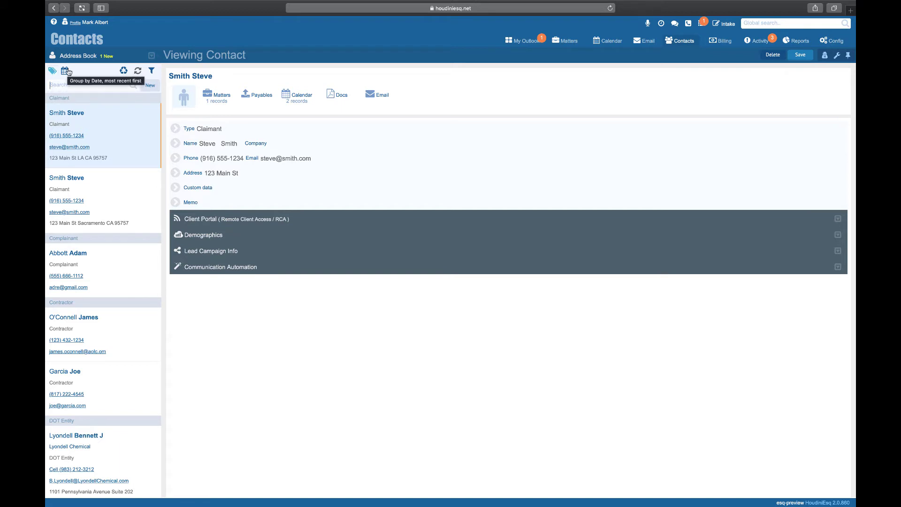
Step: Group the address book by date, newest first, and show deleted or closed records
{"action": "left_click", "coordinate": [66, 71]}
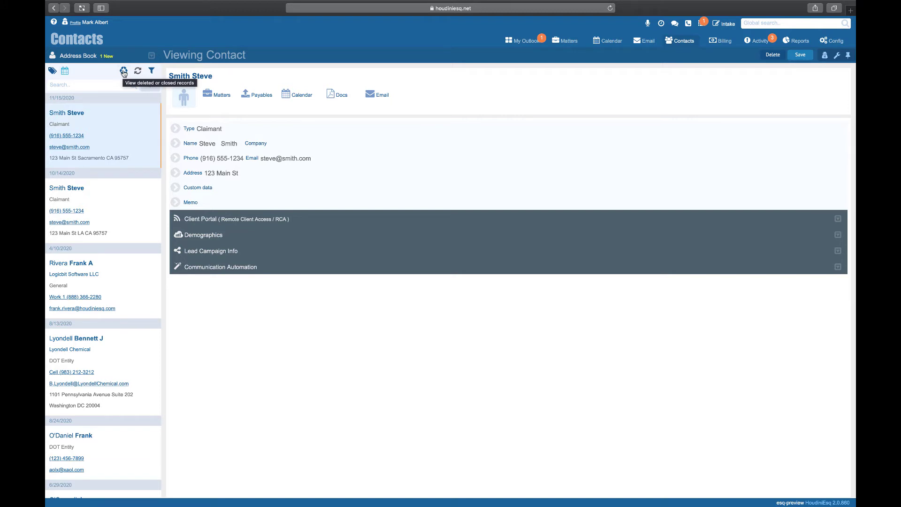
{"action": "left_click", "coordinate": [123, 71]}
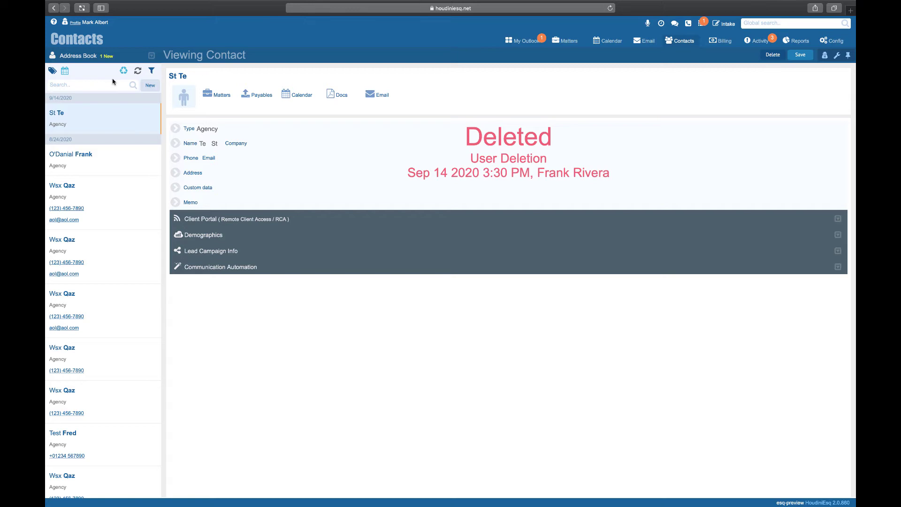
Step: Leave the deleted-records view, search by the contact's surname, and open the top Agency-type result
{"action": "left_click", "coordinate": [124, 71]}
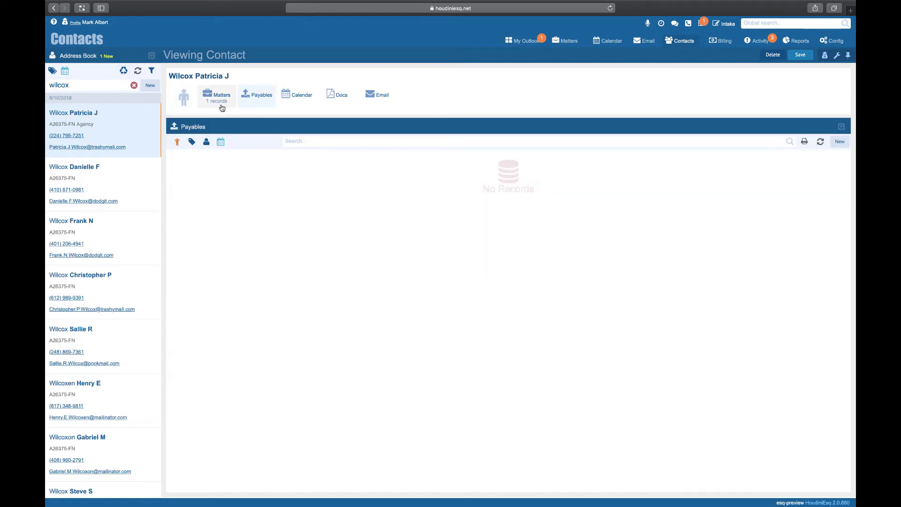
{"action": "left_click", "coordinate": [134, 85]}
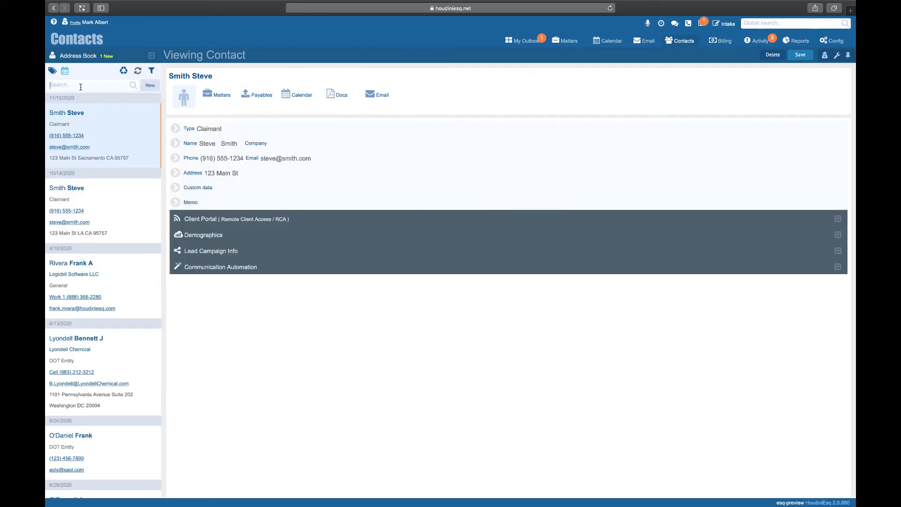
{"action": "type", "text": "wilcox"}
{"action": "key", "text": "Return"}
{"action": "left_click", "coordinate": [92, 191]}
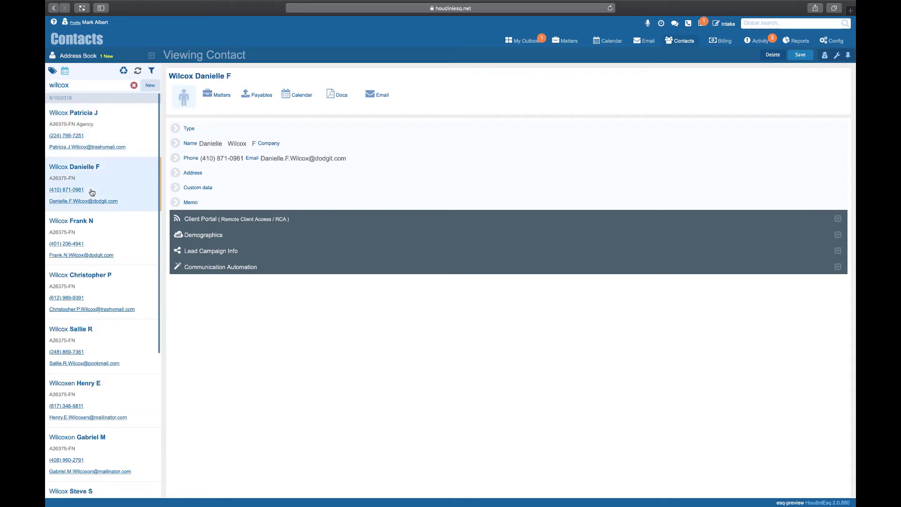
{"action": "left_click", "coordinate": [83, 247]}
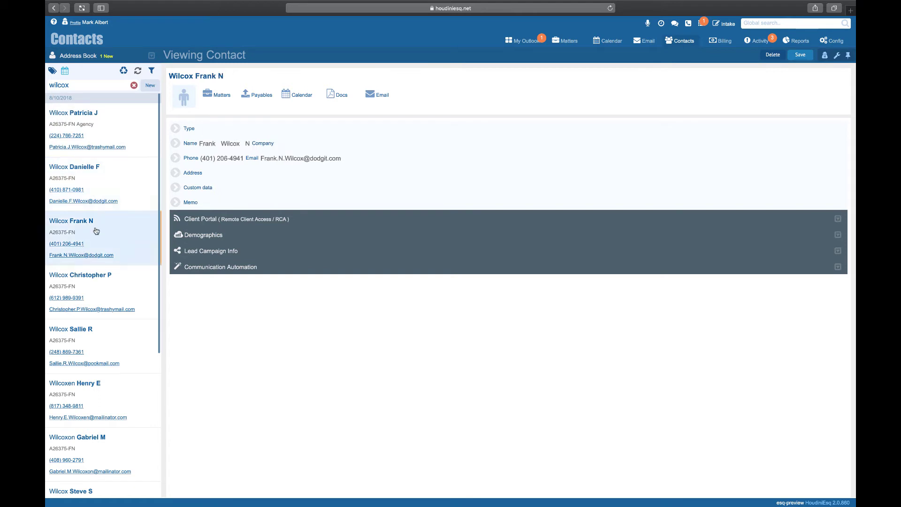
{"action": "left_click", "coordinate": [126, 127]}
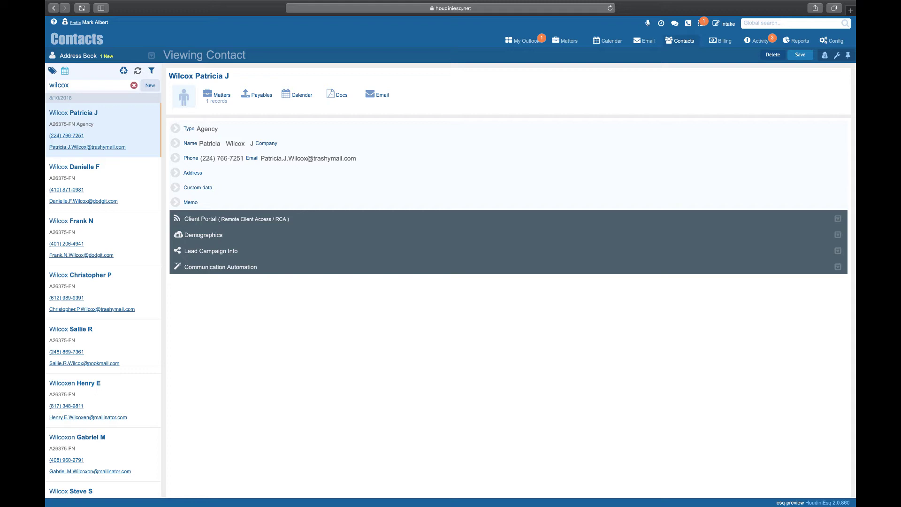
{"action": "left_click", "coordinate": [216, 96]}
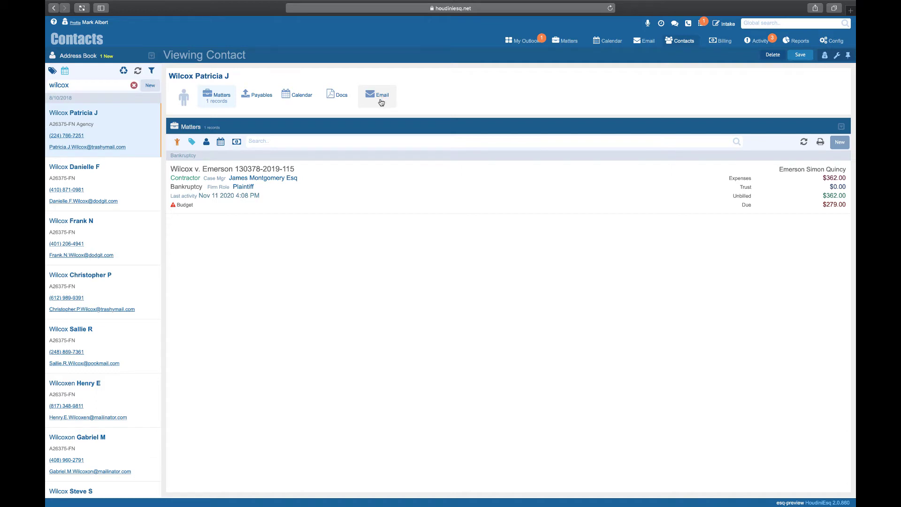
{"action": "left_click", "coordinate": [179, 101]}
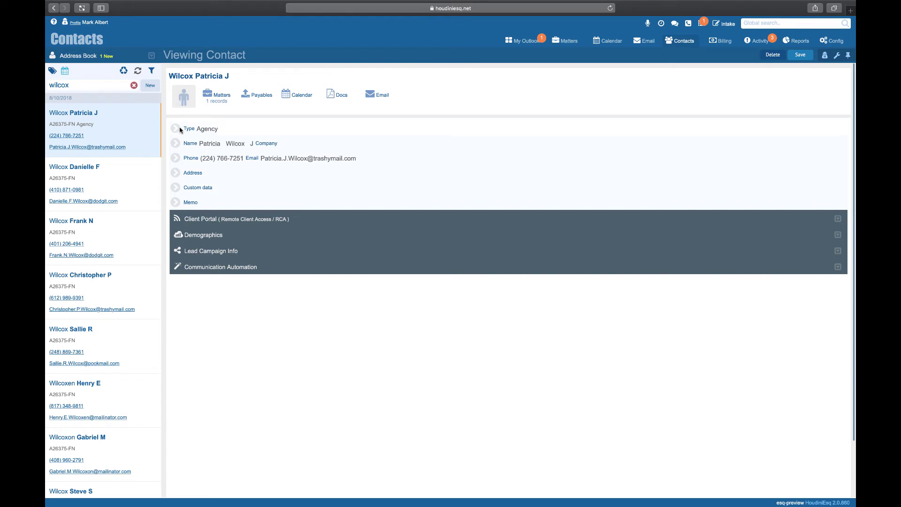
Step: Expand the contact's Custom data and Client Portal (RCA) sections
{"action": "left_click", "coordinate": [172, 187]}
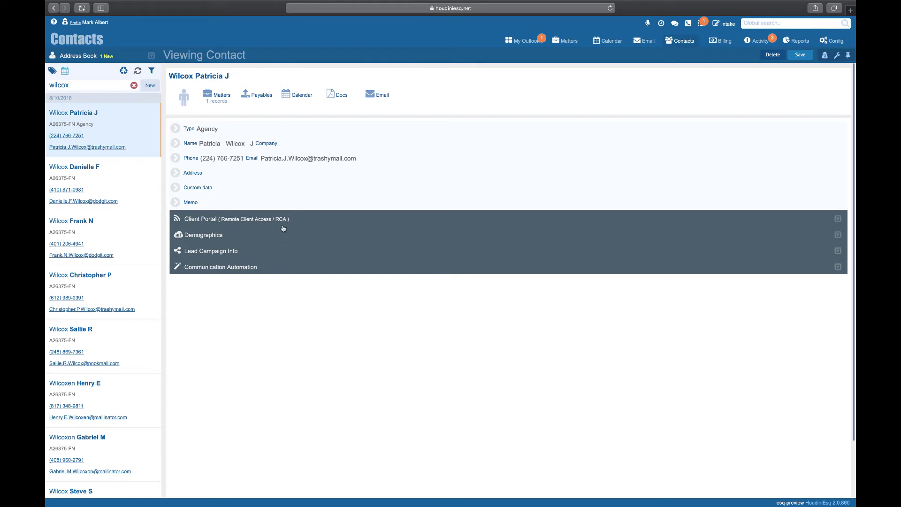
{"action": "left_click", "coordinate": [253, 221]}
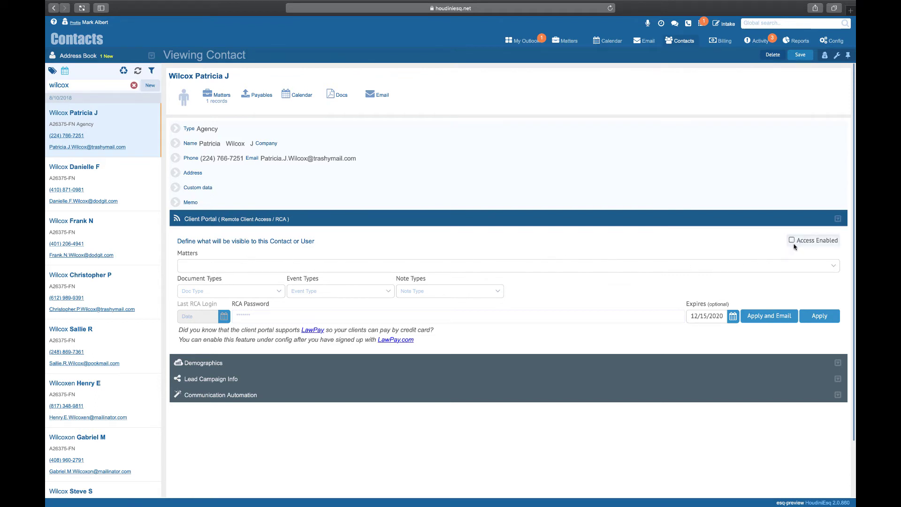
Step: Browse the Client Portal Doc Type, Event Type and Note Type lists, then expand Demographics
{"action": "left_click", "coordinate": [257, 292]}
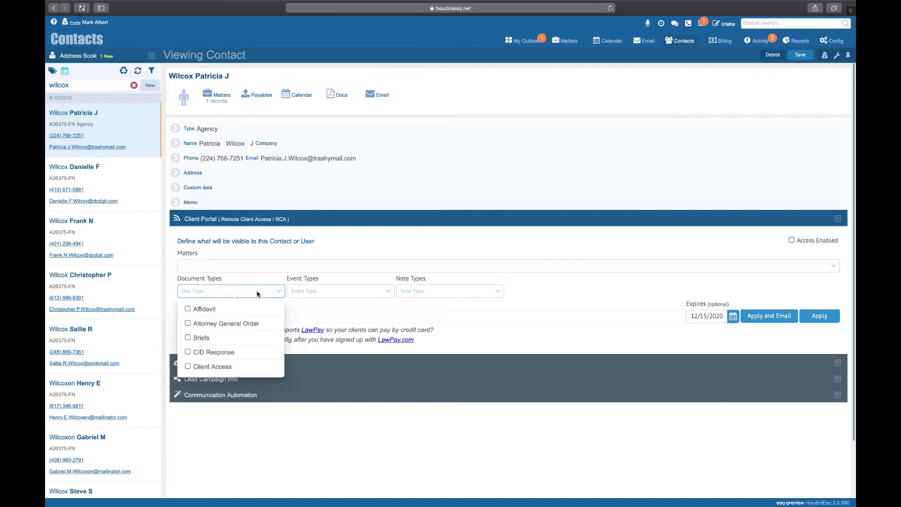
{"action": "left_click", "coordinate": [319, 291]}
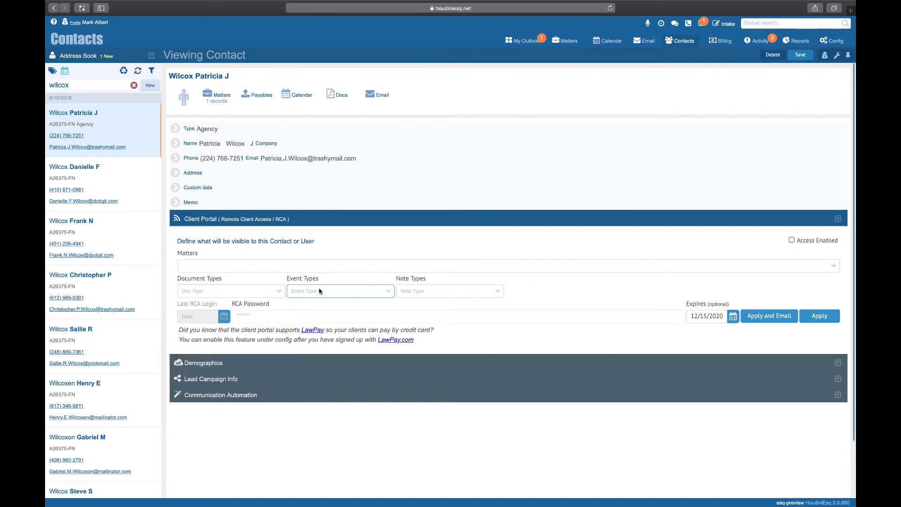
{"action": "left_click", "coordinate": [426, 294]}
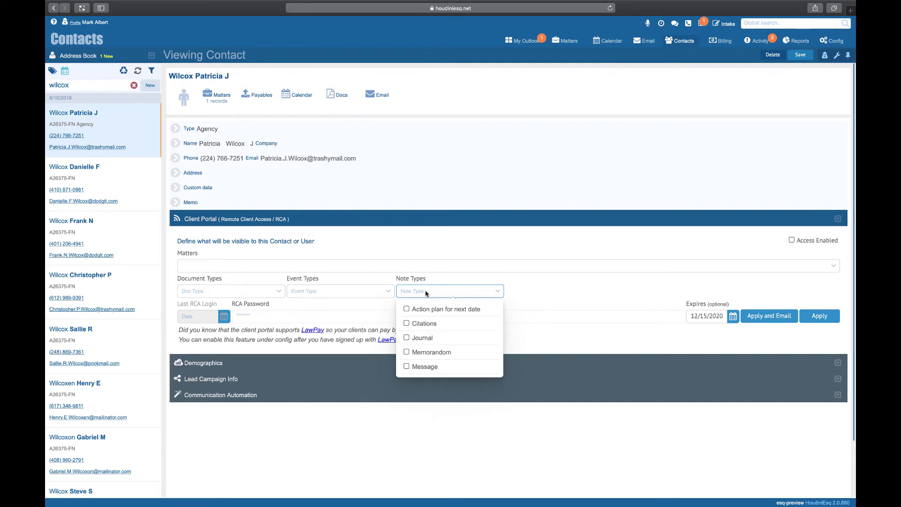
{"action": "left_click", "coordinate": [426, 294]}
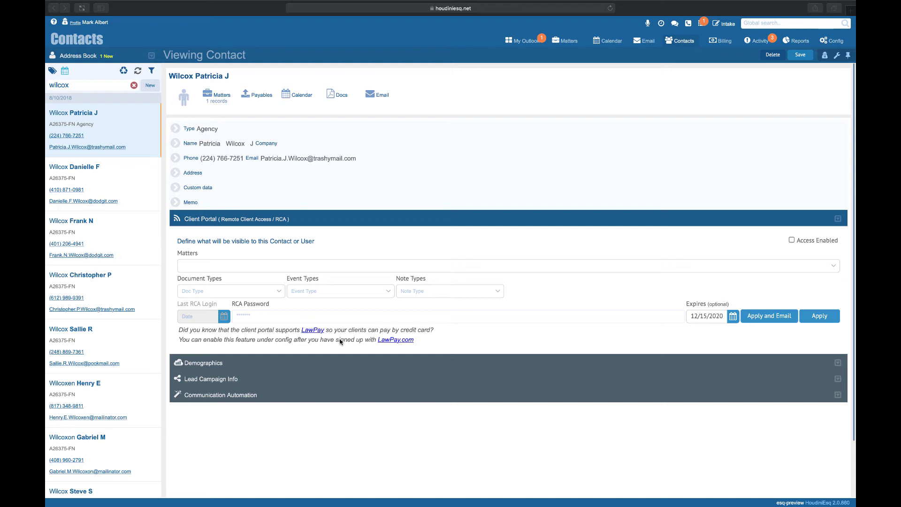
{"action": "left_click", "coordinate": [319, 363]}
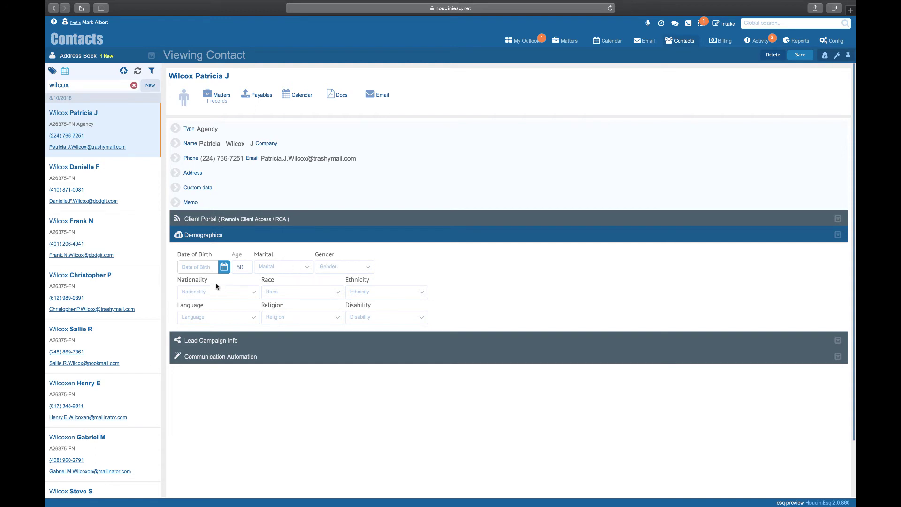
Step: Close Demographics, browse Lead Campaign Info's Lead Source and Campaign lists unchanged, then collapse it
{"action": "left_click", "coordinate": [292, 237]}
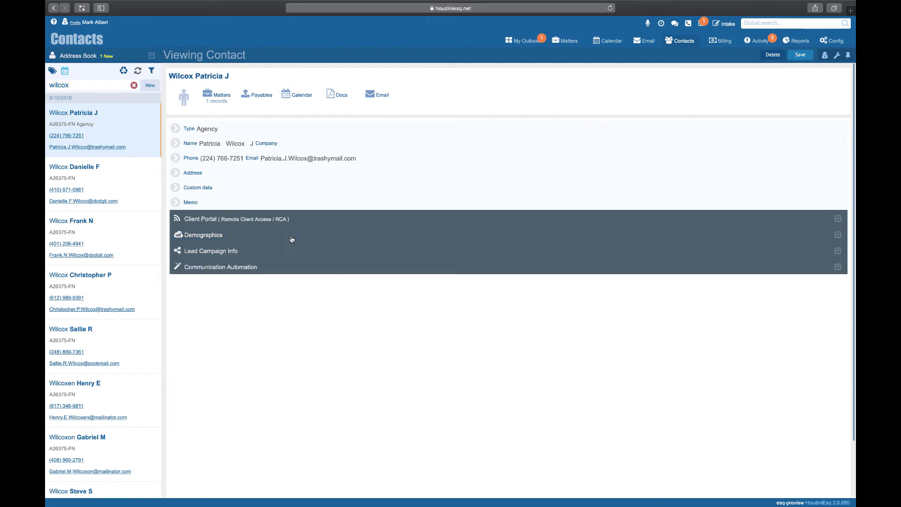
{"action": "left_click", "coordinate": [284, 255]}
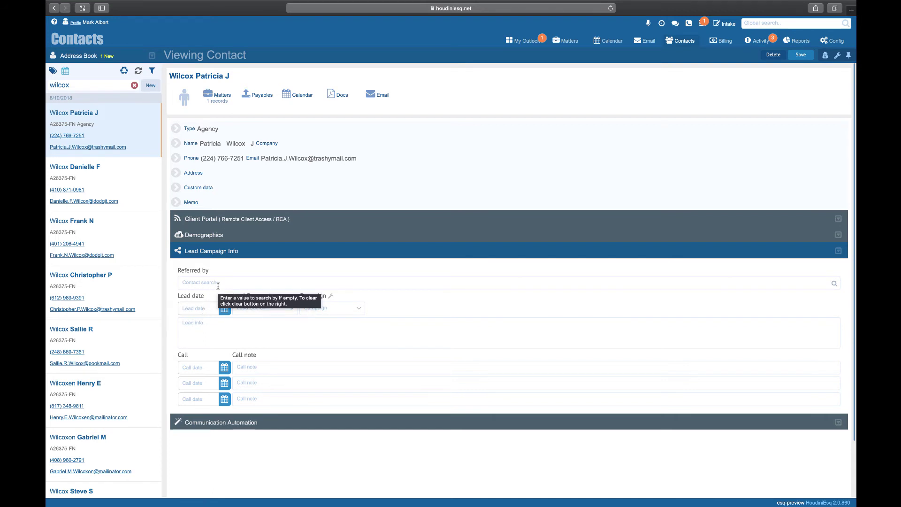
{"action": "left_click", "coordinate": [246, 309]}
{"action": "key", "text": "Tab"}
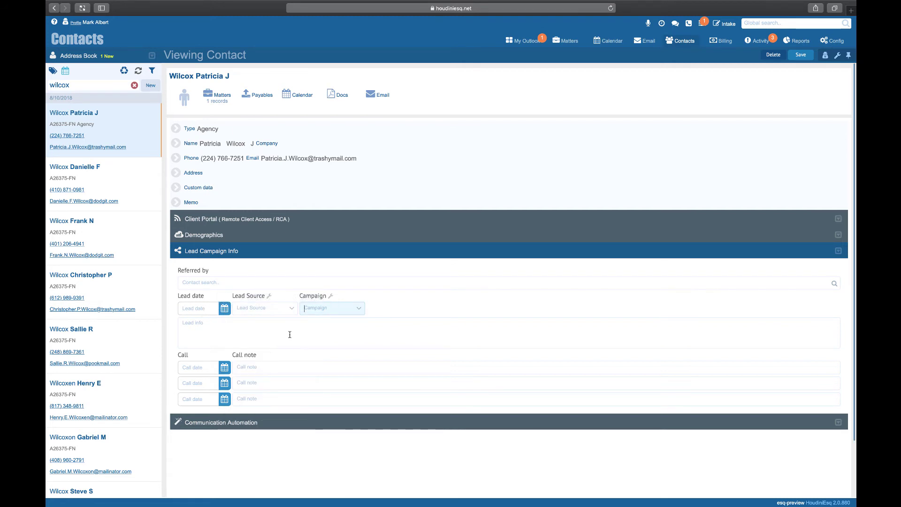
{"action": "left_click", "coordinate": [318, 309]}
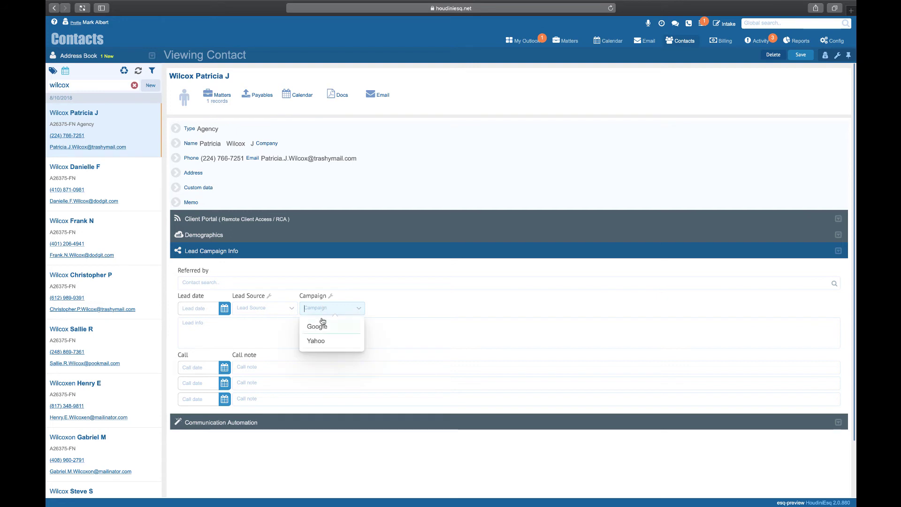
{"action": "left_click", "coordinate": [345, 309]}
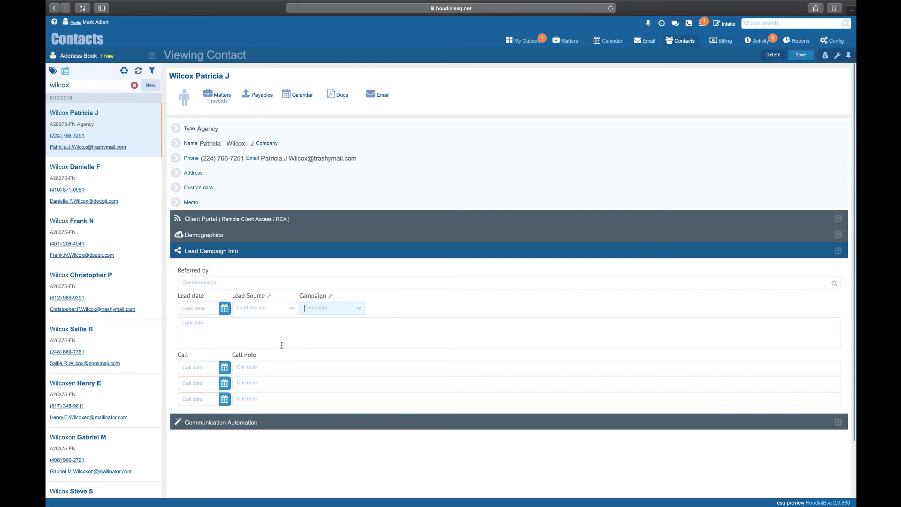
{"action": "left_click", "coordinate": [297, 251]}
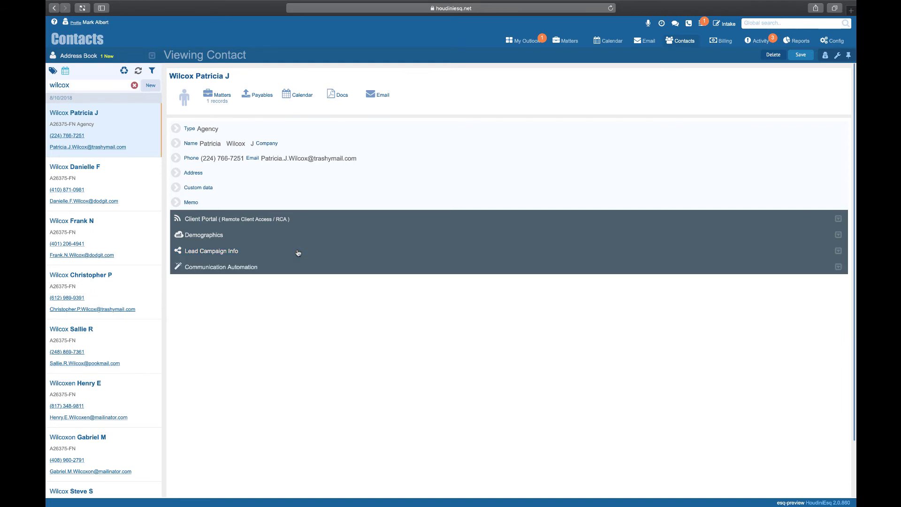
Step: In Communication Automation, set the birthday email template to New Template with Action On
{"action": "left_click", "coordinate": [295, 269]}
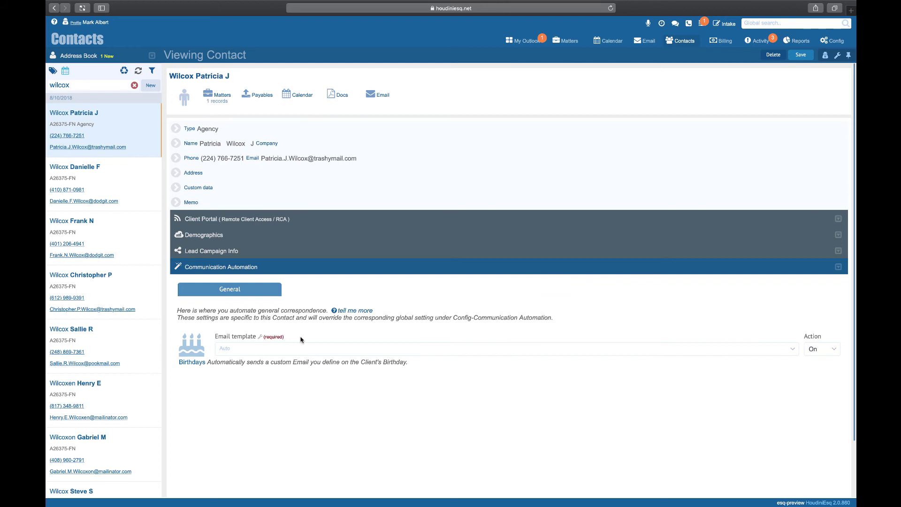
{"action": "left_click", "coordinate": [301, 349]}
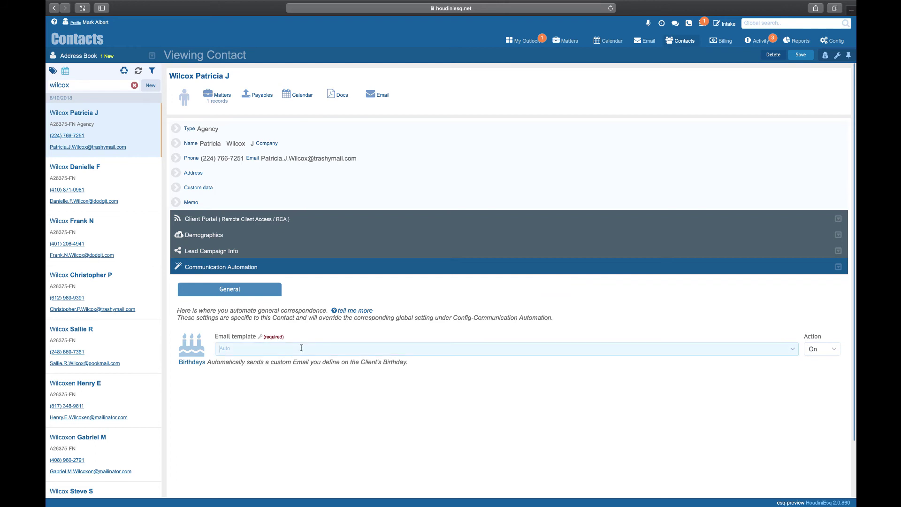
{"action": "left_click", "coordinate": [305, 315]}
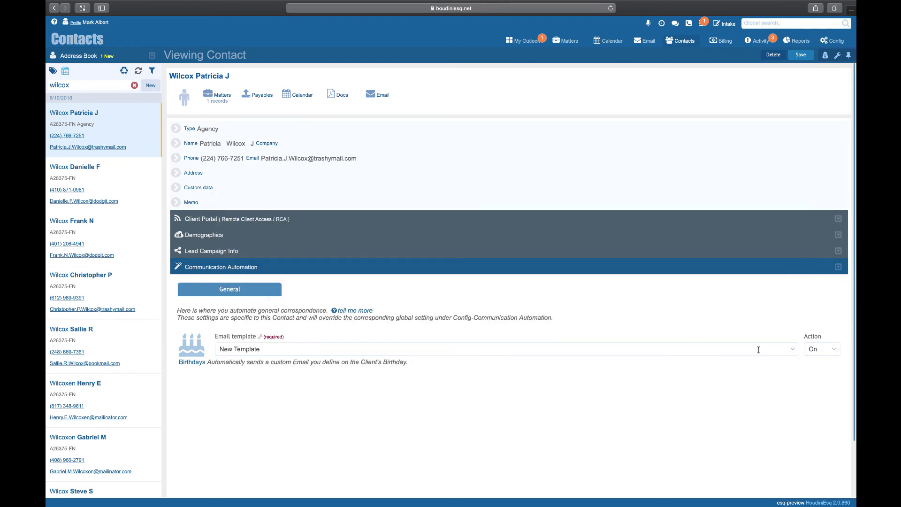
{"action": "left_click", "coordinate": [835, 350]}
{"action": "left_click", "coordinate": [834, 350]}
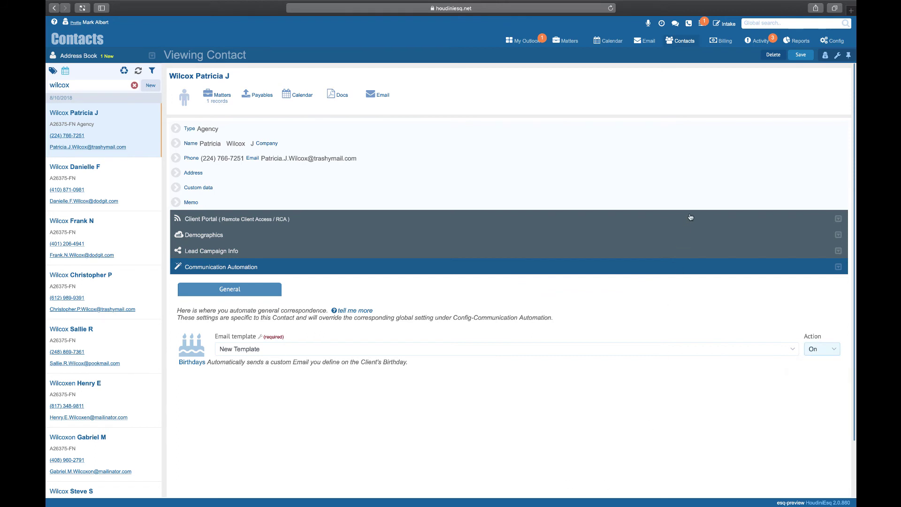
Step: Save the contact and expand its Type details
{"action": "left_click", "coordinate": [799, 55]}
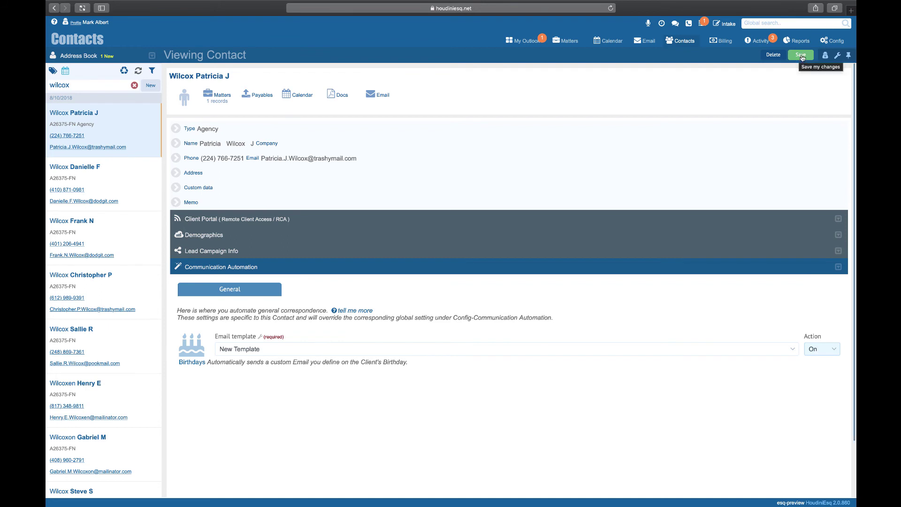
{"action": "left_click", "coordinate": [799, 55]}
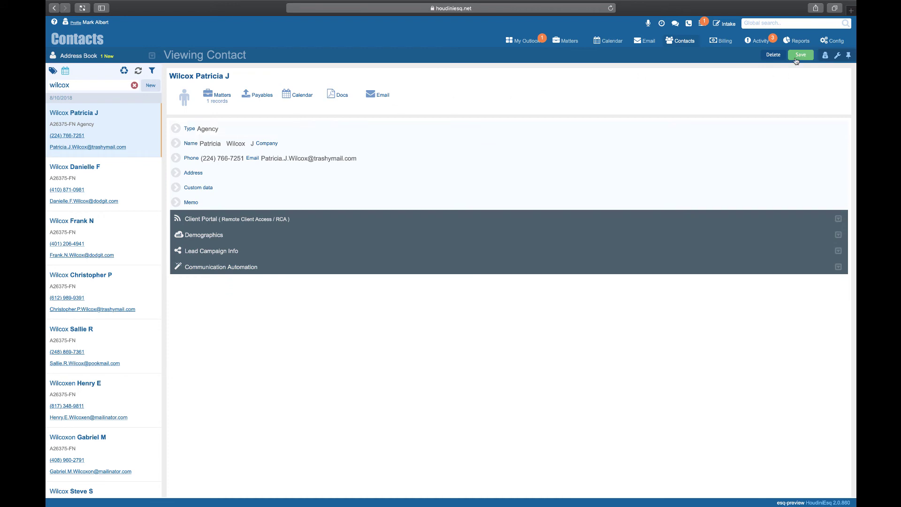
{"action": "left_click", "coordinate": [176, 129]}
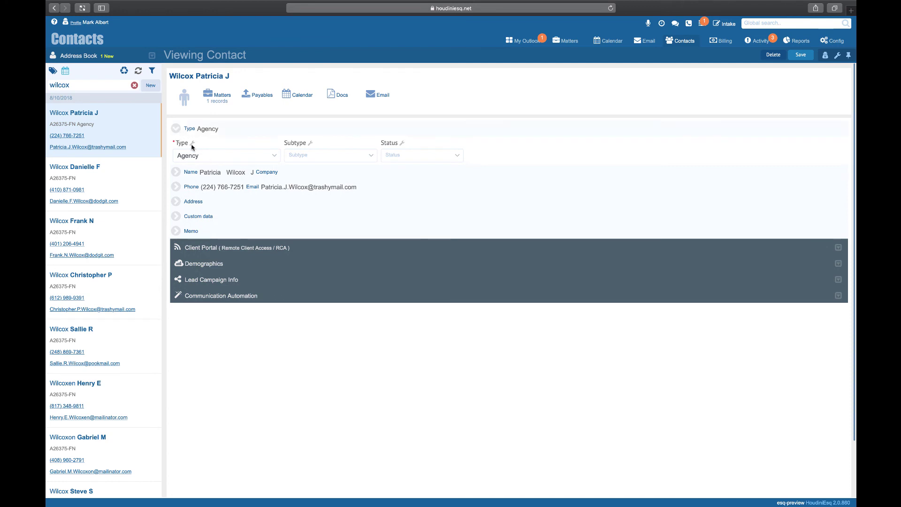
Step: Replace the Agency type with a new record type named Company
{"action": "mouse_move", "coordinate": [193, 147]}
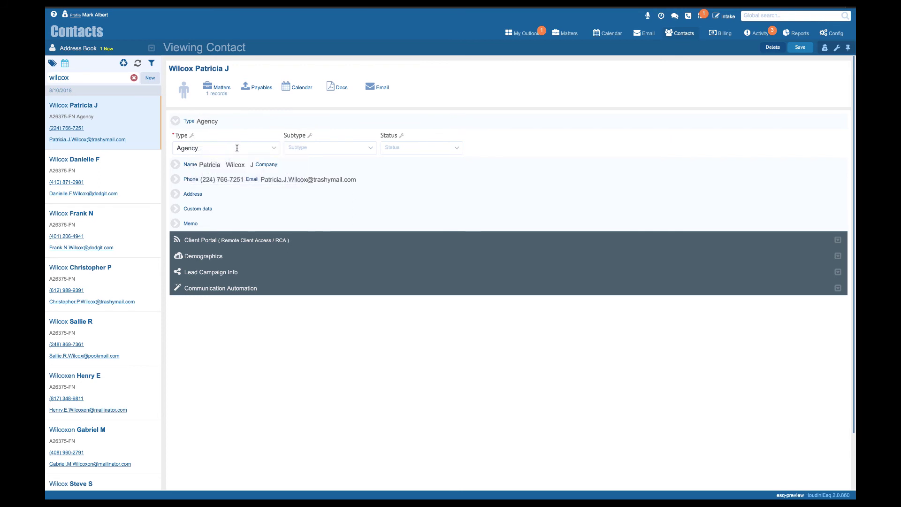
{"action": "left_click_drag", "start_coordinate": [236, 148], "coordinate": [173, 144]}
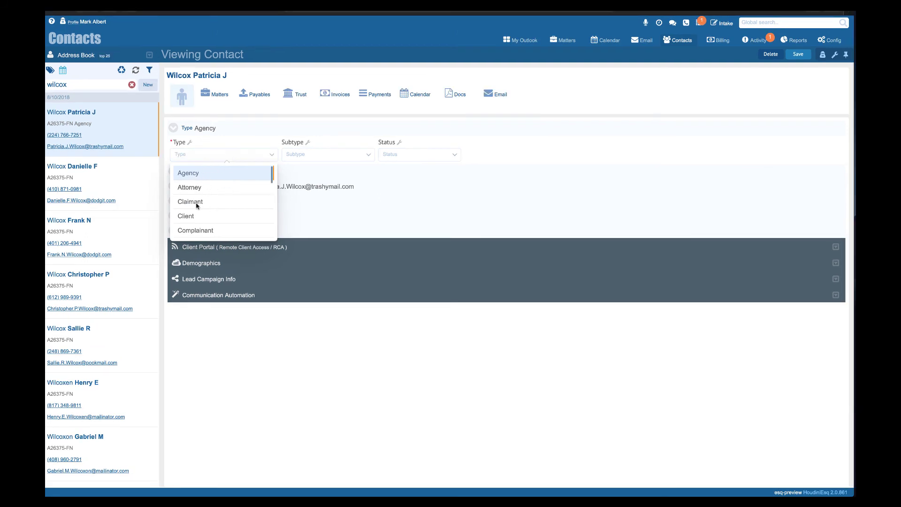
{"action": "left_click", "coordinate": [214, 156]}
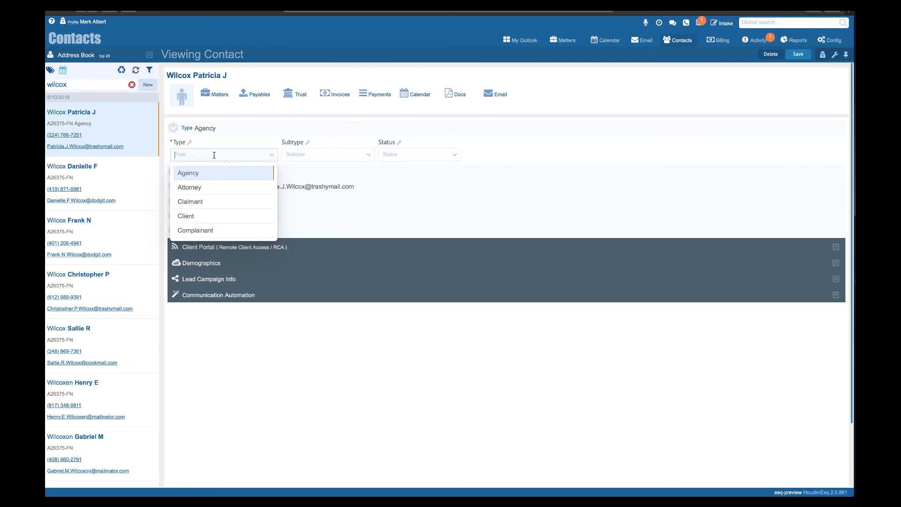
{"action": "type", "text": "Company"}
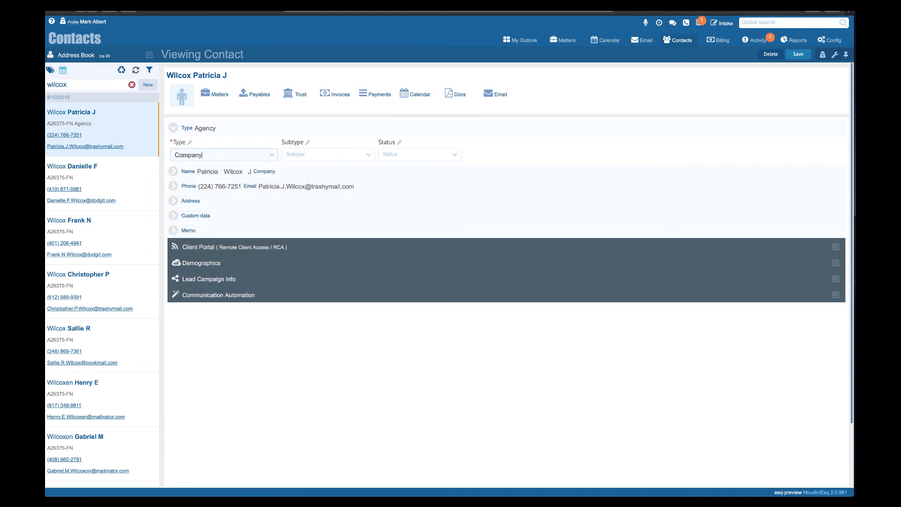
{"action": "key", "text": "Return"}
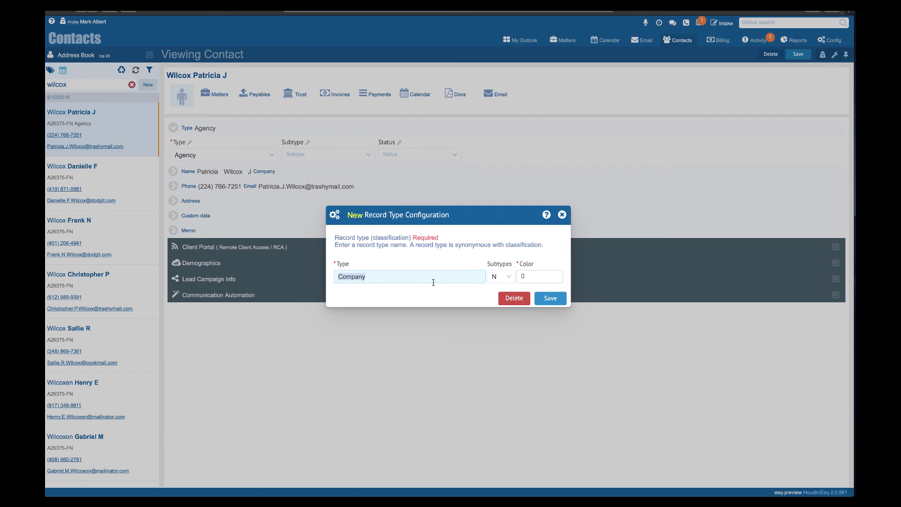
Step: Save the Company record type with Subtypes left at N, then set the contact's Type to Company
{"action": "left_click", "coordinate": [510, 278]}
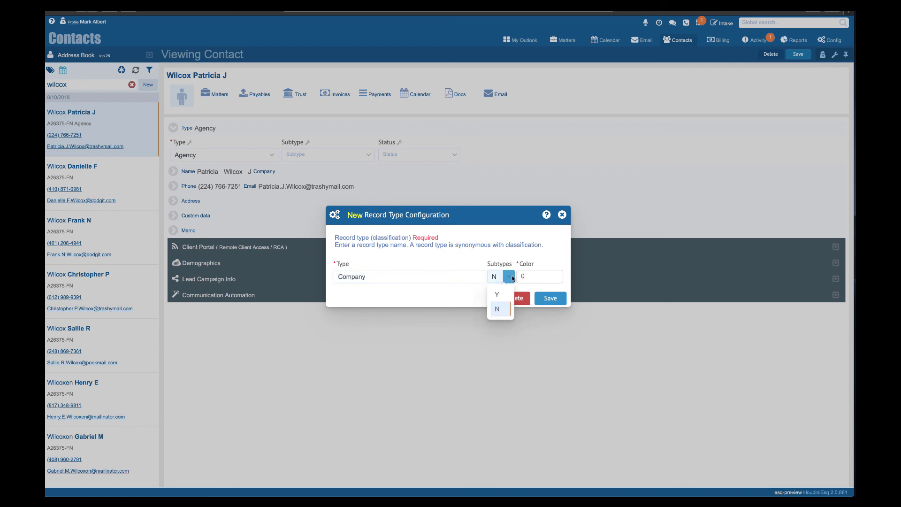
{"action": "left_click", "coordinate": [539, 276]}
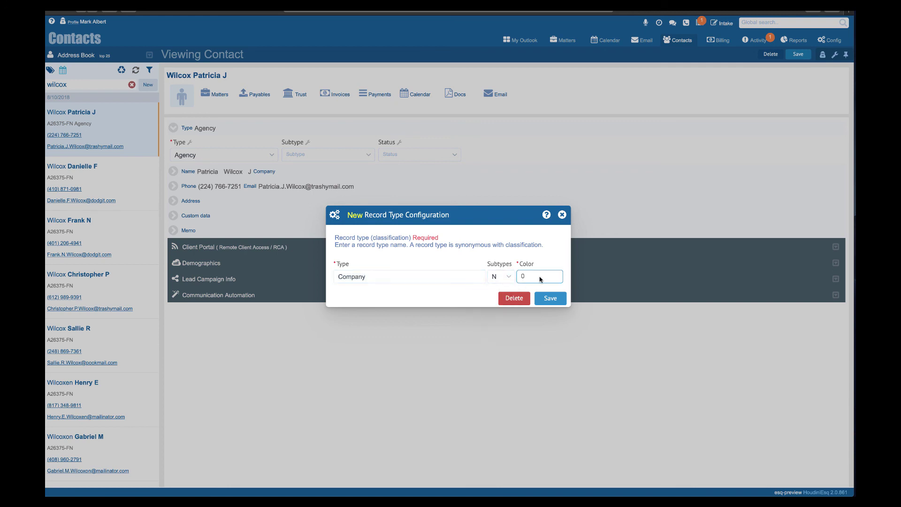
{"action": "left_click", "coordinate": [517, 248]}
{"action": "left_click", "coordinate": [559, 300]}
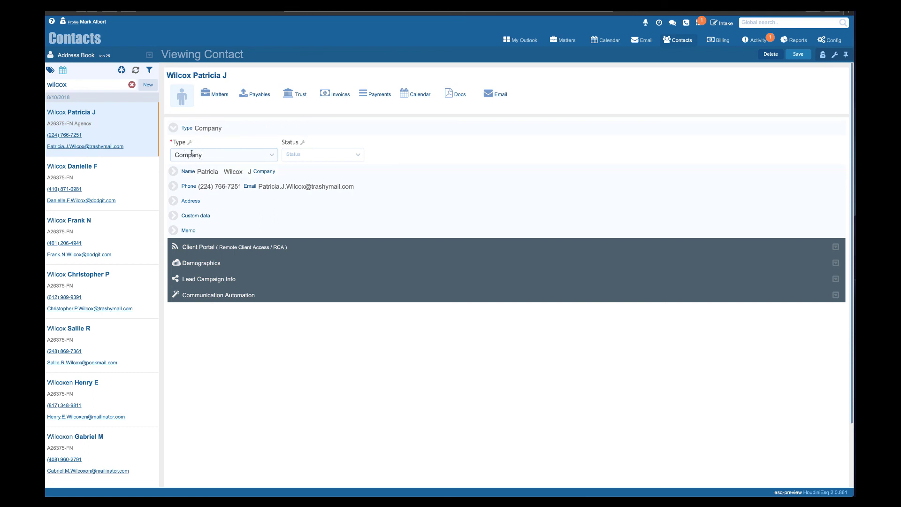
{"action": "left_click", "coordinate": [274, 158]}
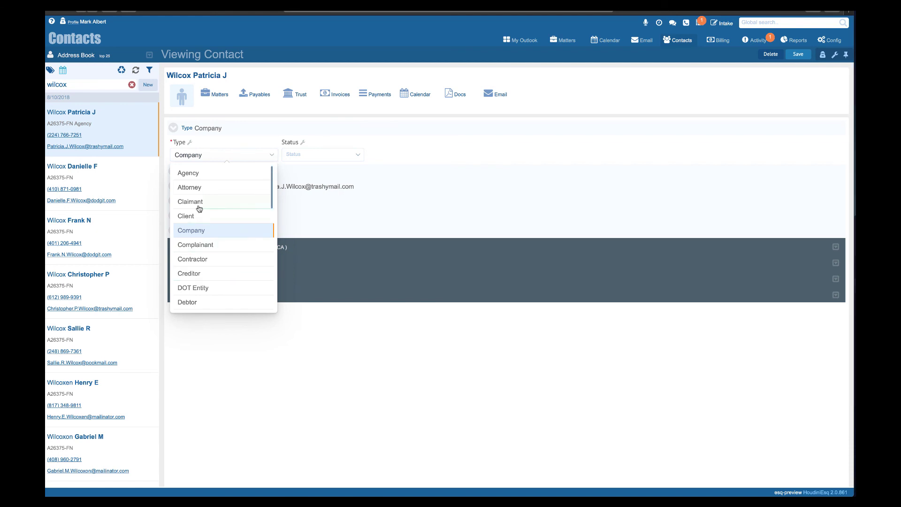
{"action": "left_click", "coordinate": [274, 157]}
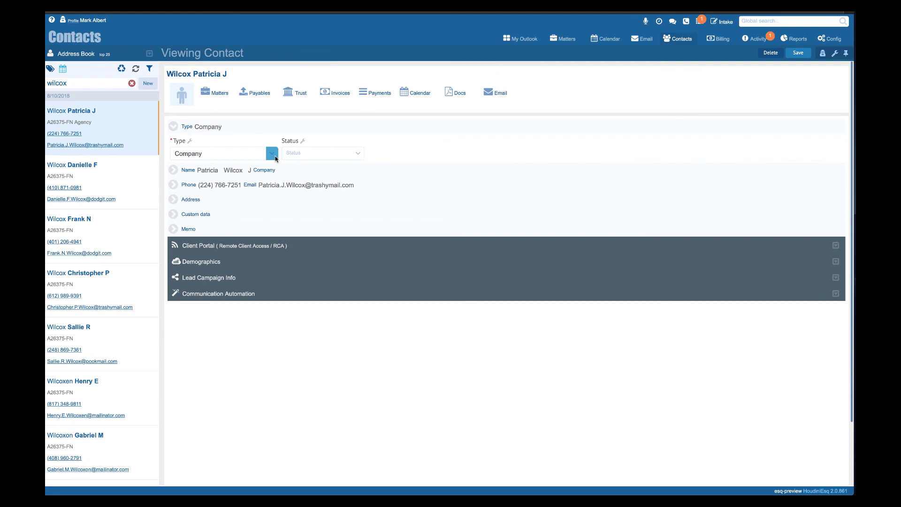